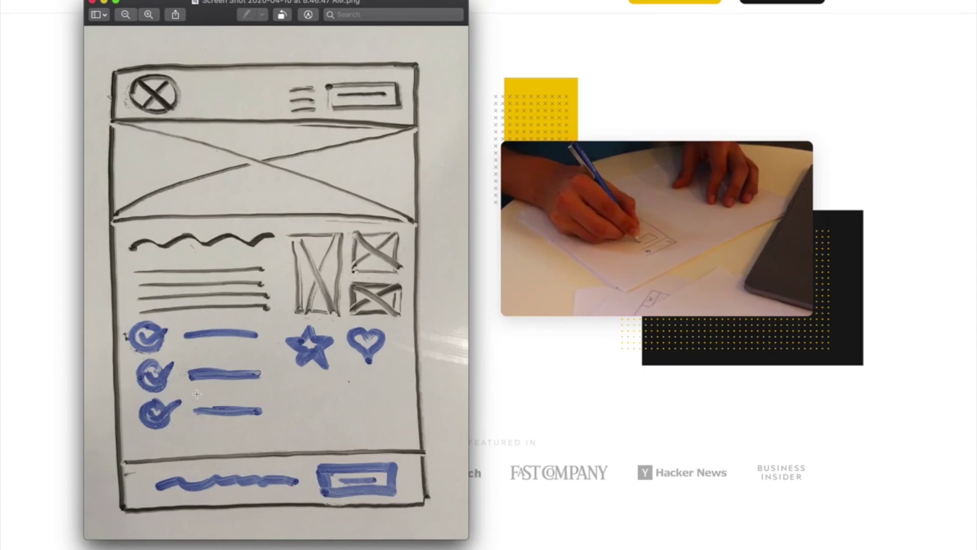
# Step: Drag the Preview window holding the whiteboard sketch photo further left
pyautogui.moveTo(360, 5); pyautogui.dragTo(323, 6)
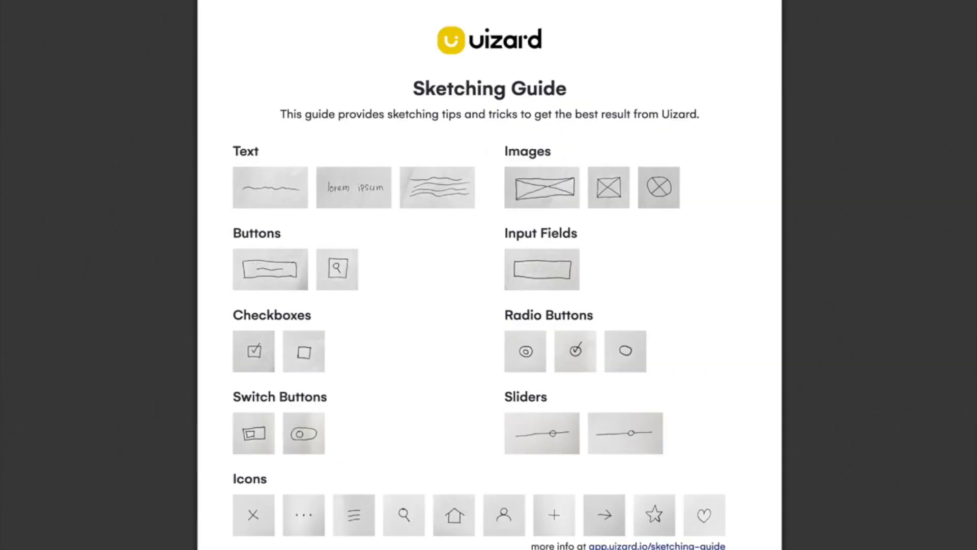
# Step: Scroll down to the Sketching Guide's Examples section and back up
pyautogui.scroll(-5, 580, 143)
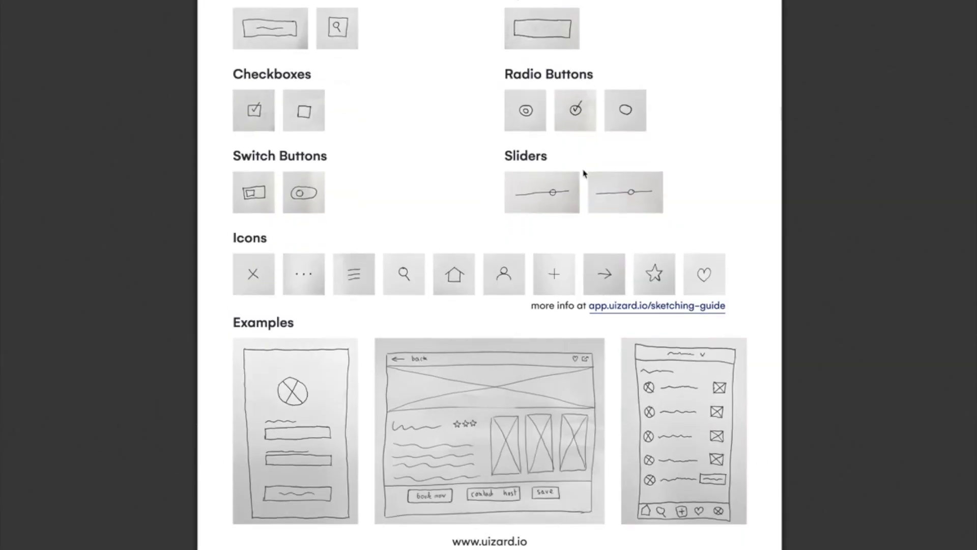
pyautogui.scroll(5, 589, 196)
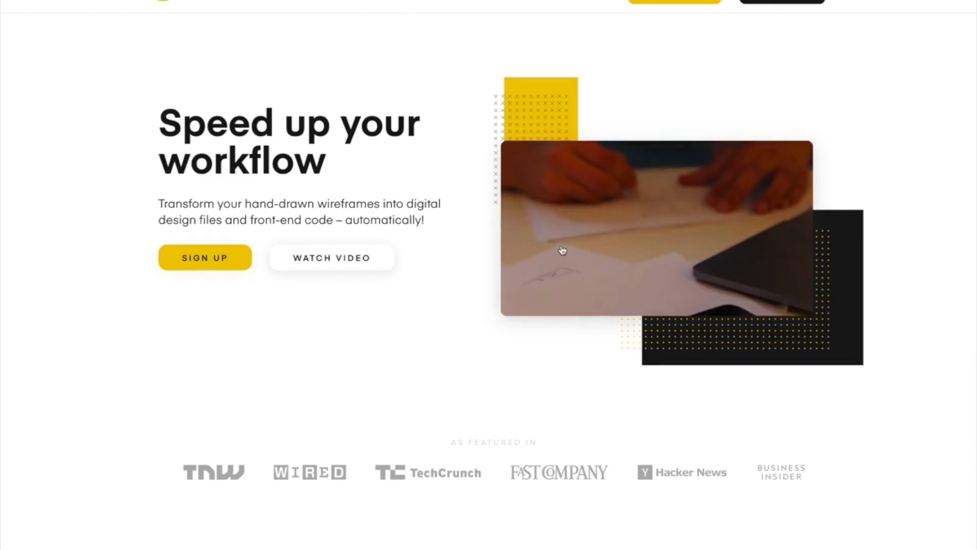
pyautogui.scroll(-5, 563, 249)
pyautogui.scroll(-7, 563, 249)
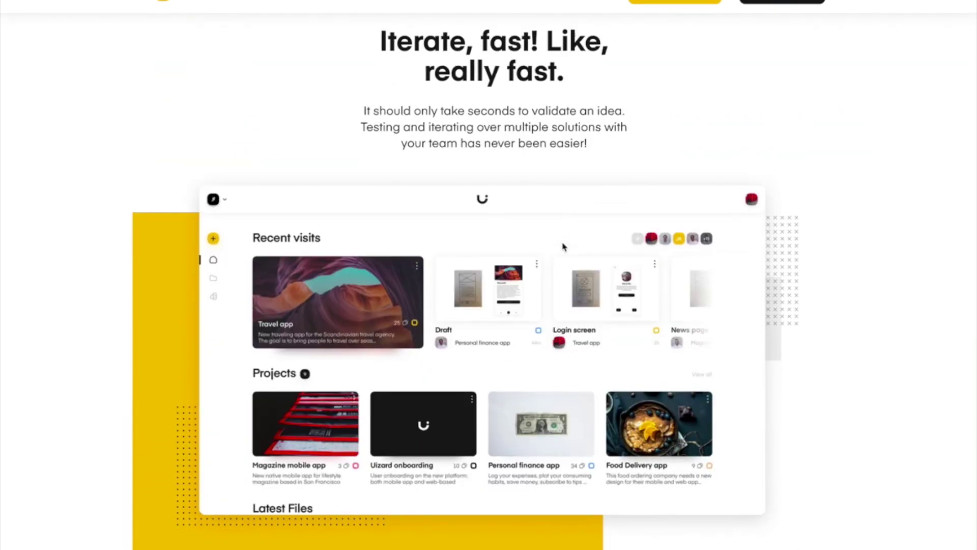
pyautogui.scroll(-8, 550, 183)
pyautogui.scroll(-5, 550, 183)
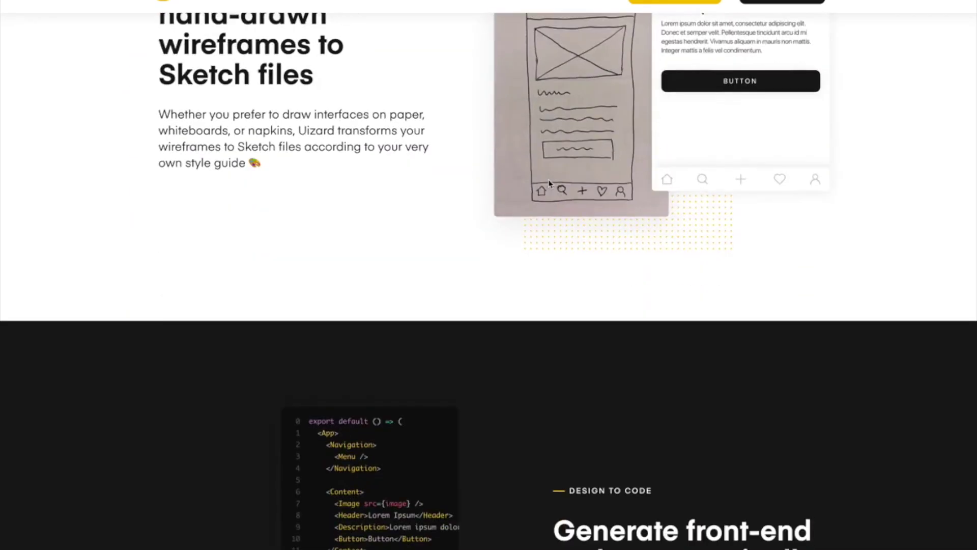
pyautogui.scroll(5, 549, 184)
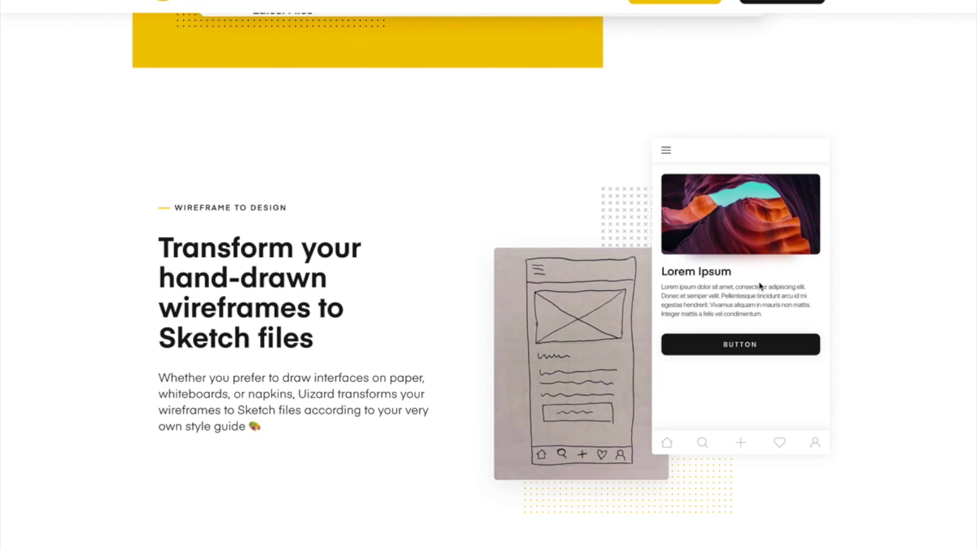
pyautogui.scroll(15, 656, 272)
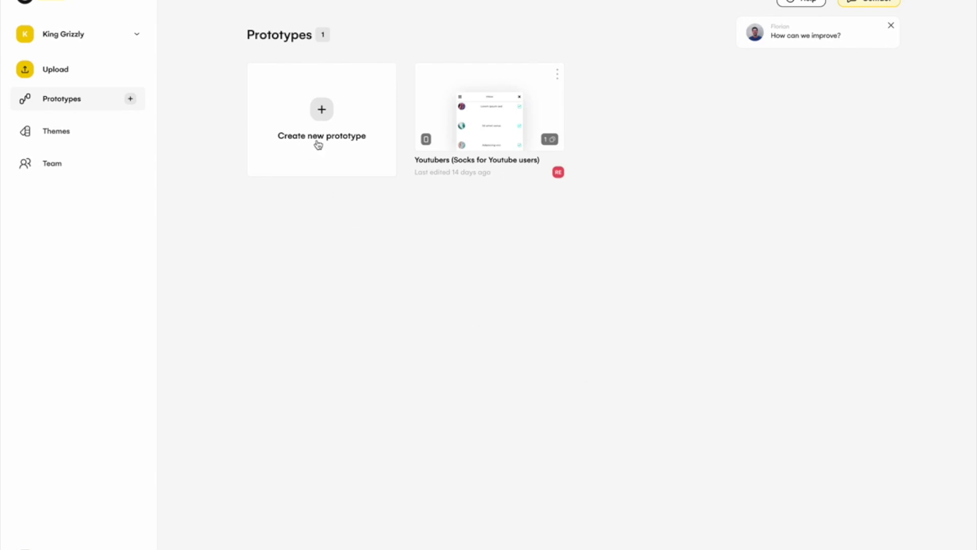
# Step: Create the mobile prototype 'Shoes for YouTube Users', trying Simple Mockup before choosing Adventurous
pyautogui.click(322, 115)
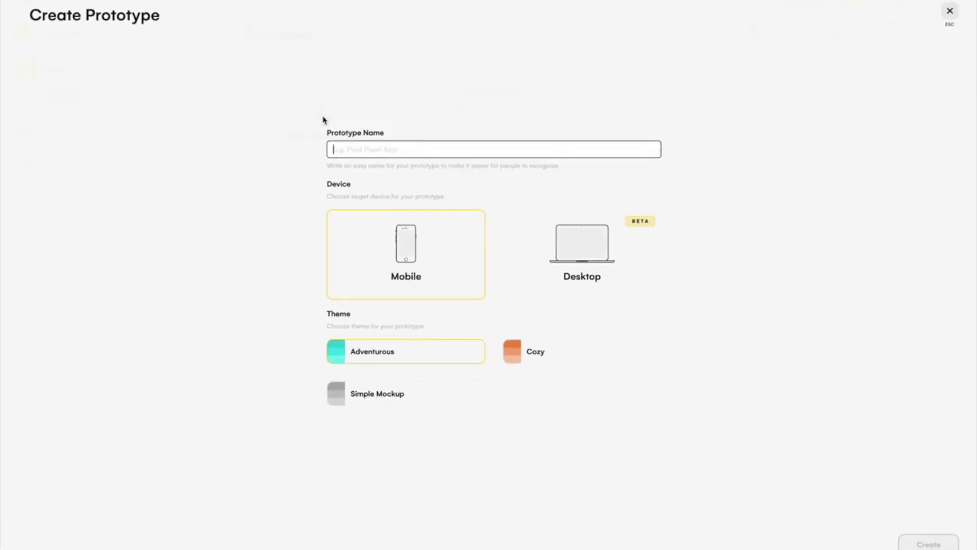
pyautogui.click(356, 150)
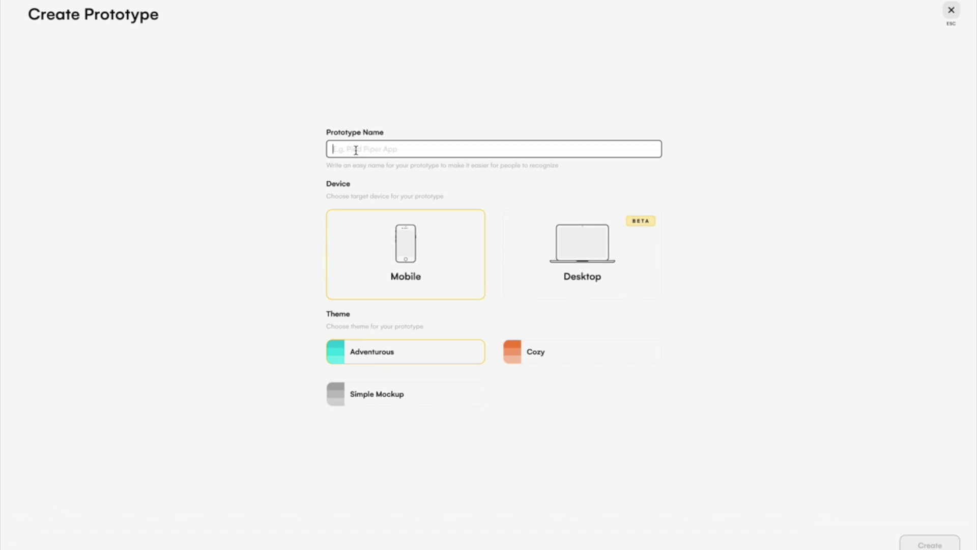
pyautogui.write('Shoes for YouTube Users')
pyautogui.click(395, 402)
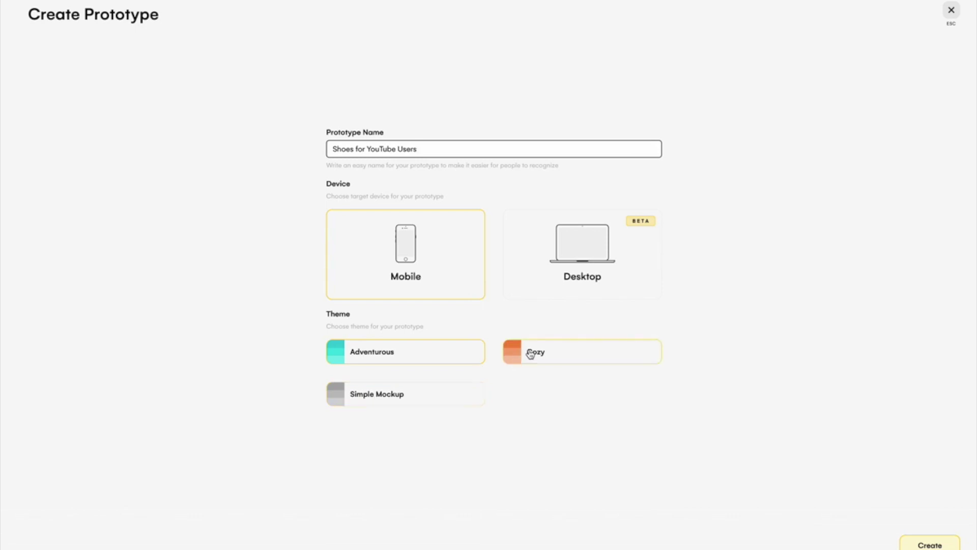
pyautogui.click(410, 400)
pyautogui.click(391, 362)
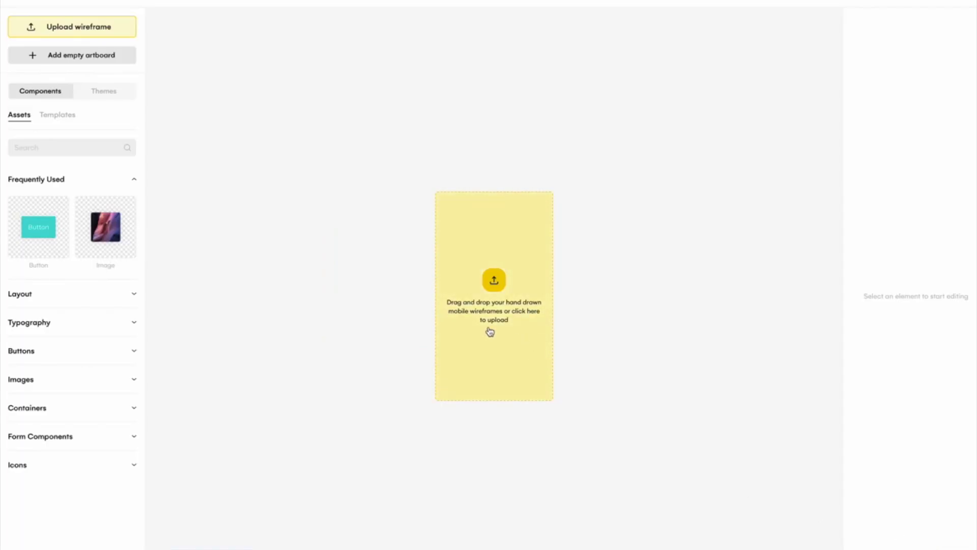
# Step: Upload the wireframe screenshot PNG to the empty artboard for conversion
pyautogui.click(502, 292)
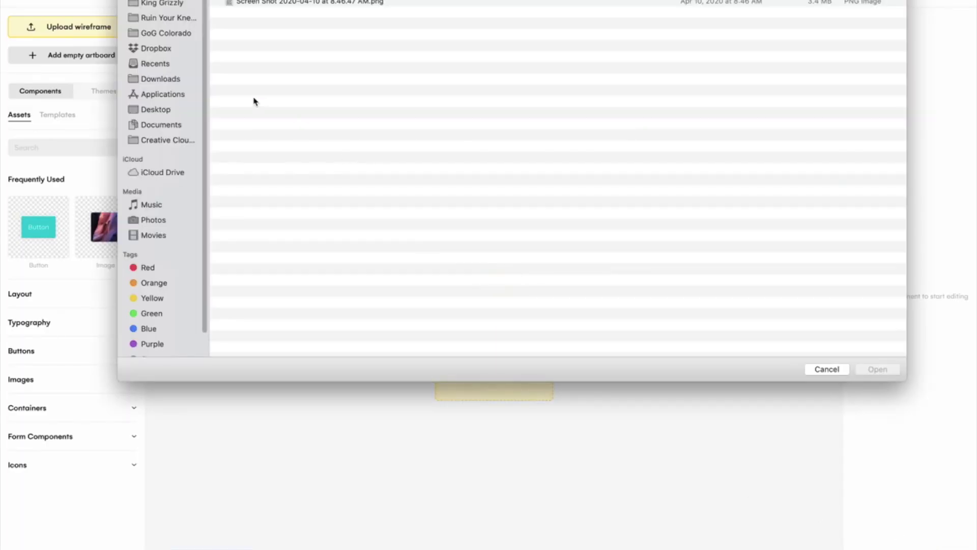
pyautogui.click(301, 11)
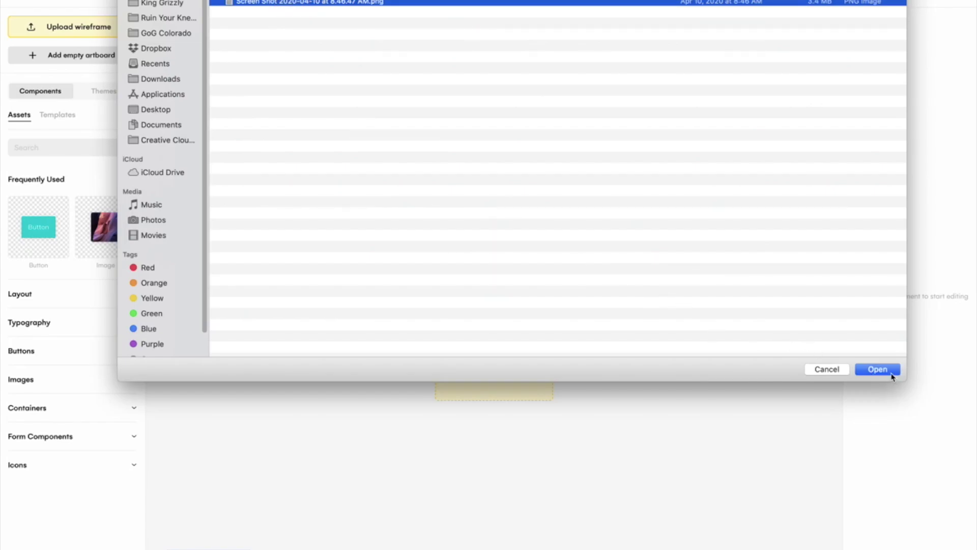
pyautogui.click(891, 374)
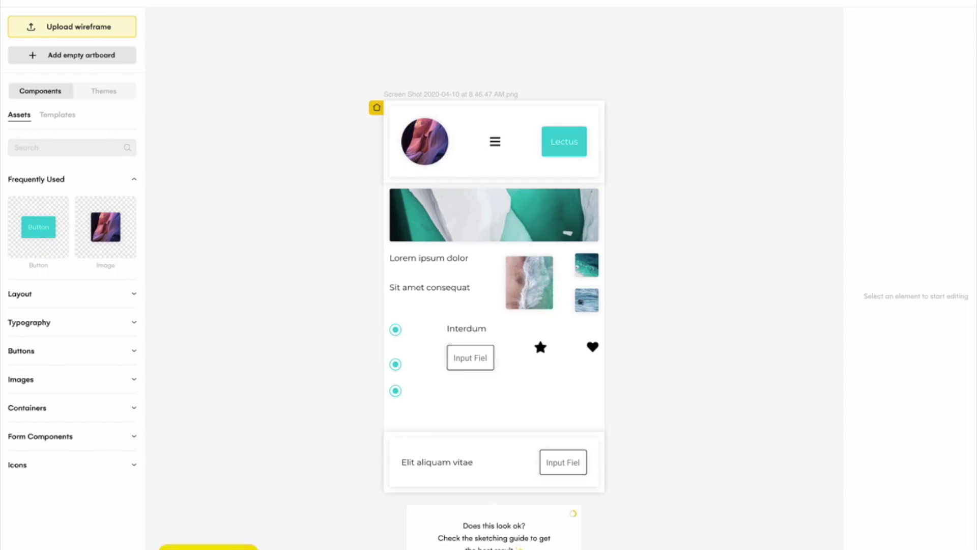
# Step: Compare the sketch photo beside the canvas, close it, and select the green banner image
pyautogui.press('super+Tab')
pyautogui.moveTo(585, 19)
pyautogui.mouseDown()
pyautogui.moveTo(731, 4)
pyautogui.moveTo(757, 12)
pyautogui.mouseUp()
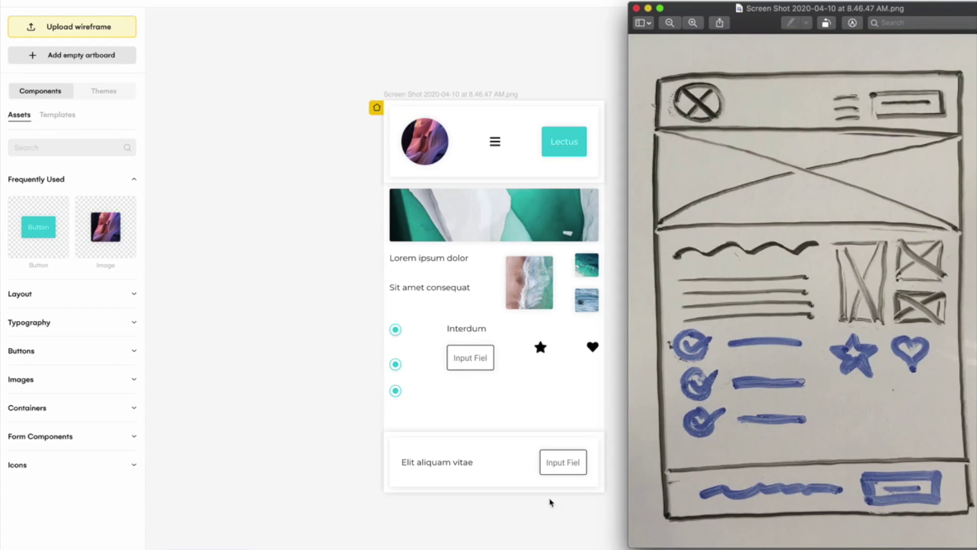
pyautogui.click(637, 8)
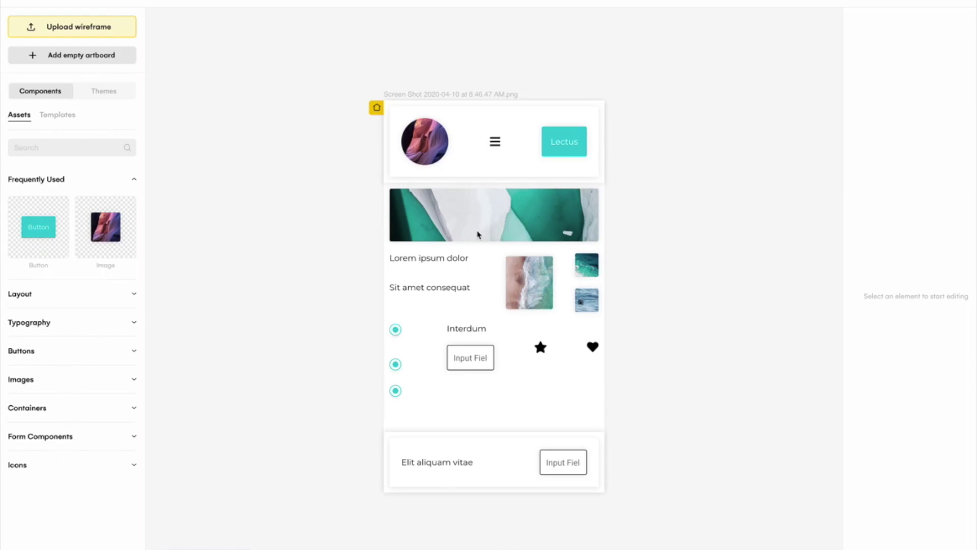
pyautogui.click(481, 233)
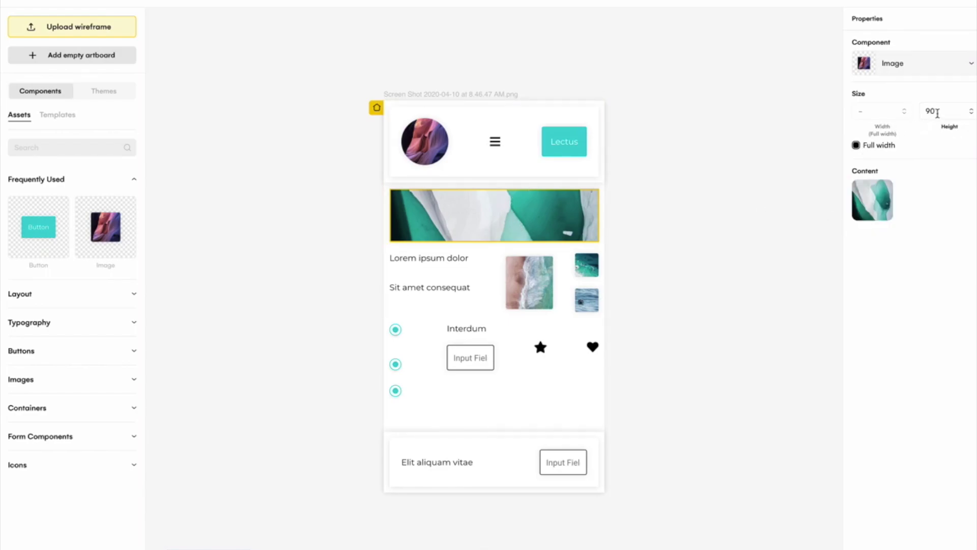
# Step: Change the banner image height from 90 to 120
pyautogui.click(927, 111)
pyautogui.write('120')
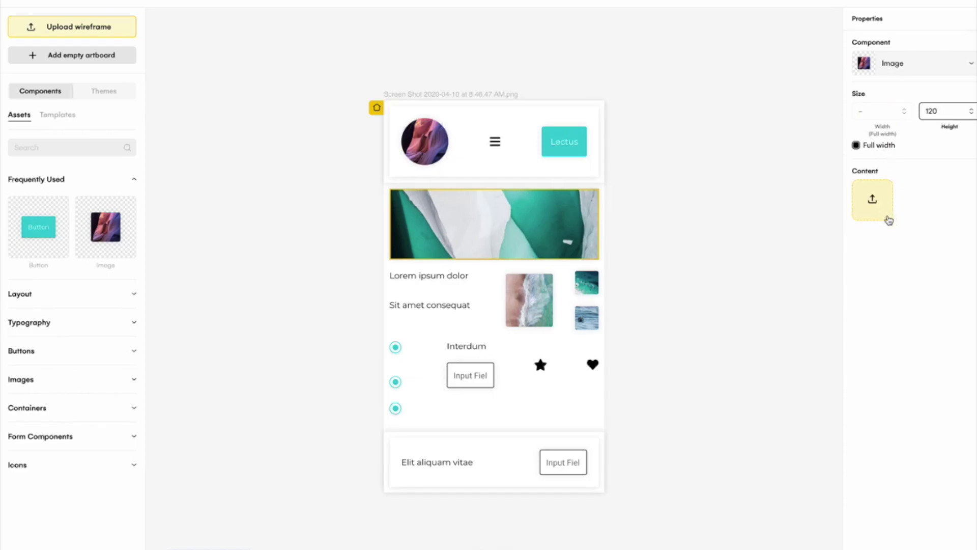
pyautogui.moveTo(888, 217)
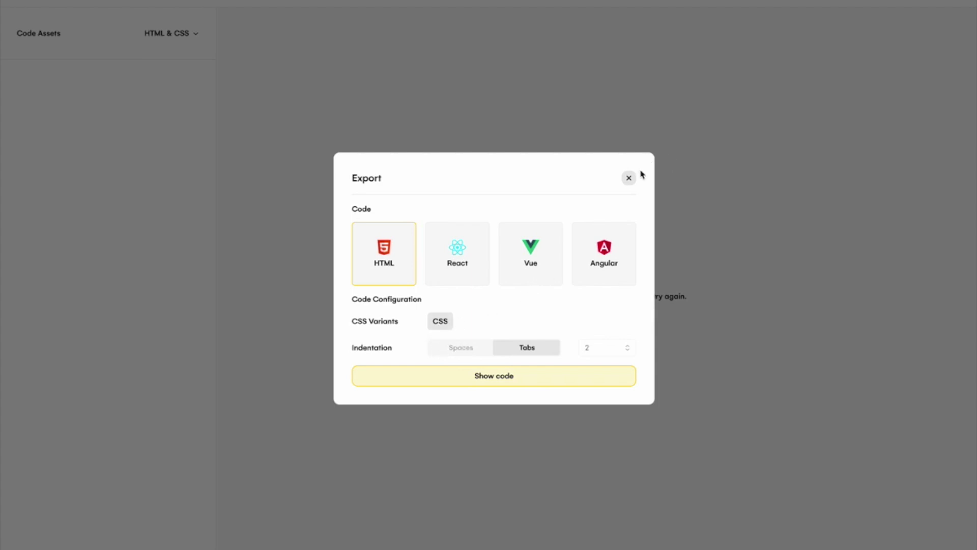
pyautogui.click(442, 322)
pyautogui.click(638, 181)
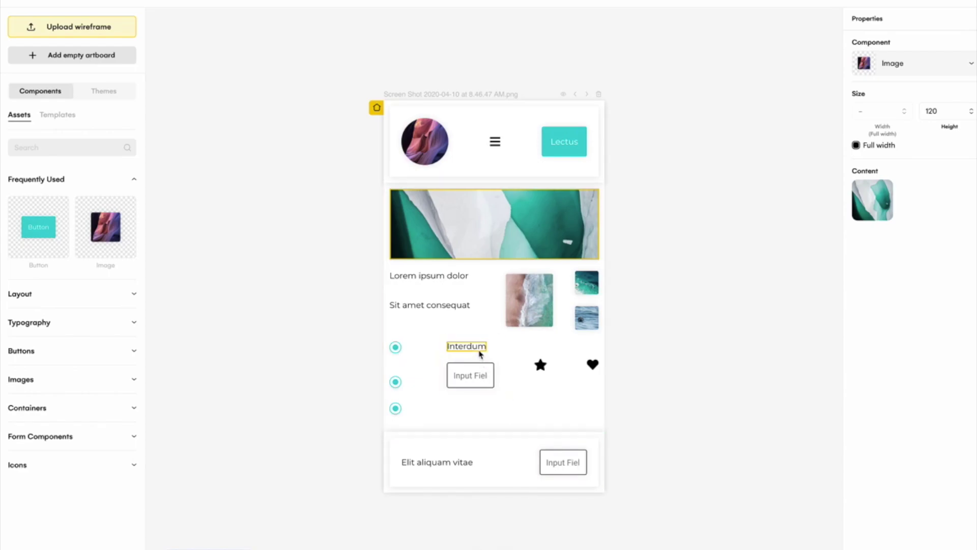
# Step: Change the paragraph to 'Sit amet consequat lorem dolor set.' and centre-align its text group
pyautogui.click(457, 311)
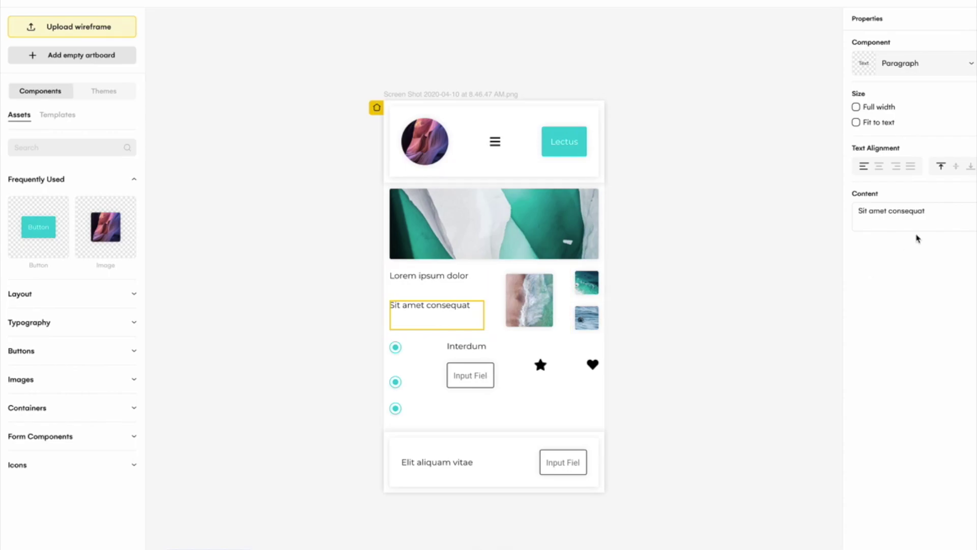
pyautogui.click(925, 217)
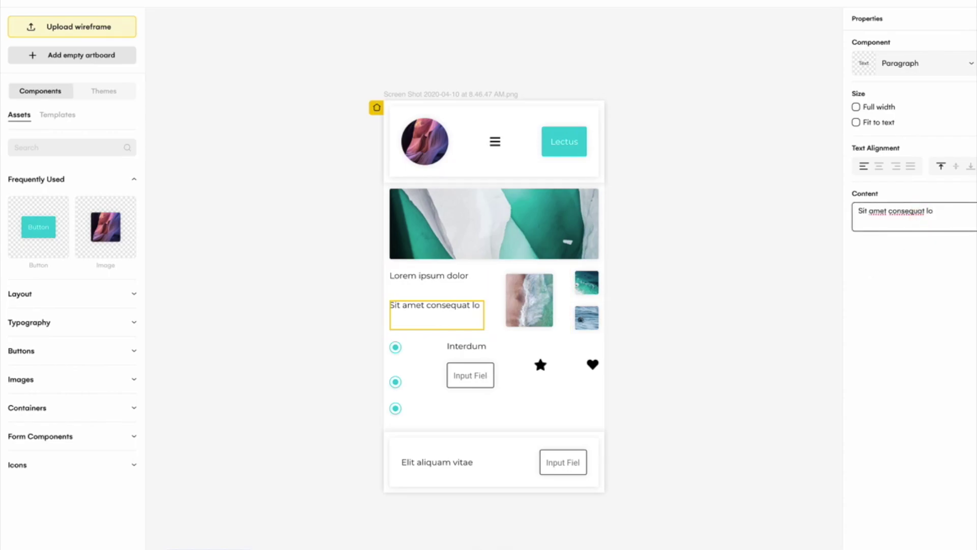
pyautogui.write('em dolor set.')
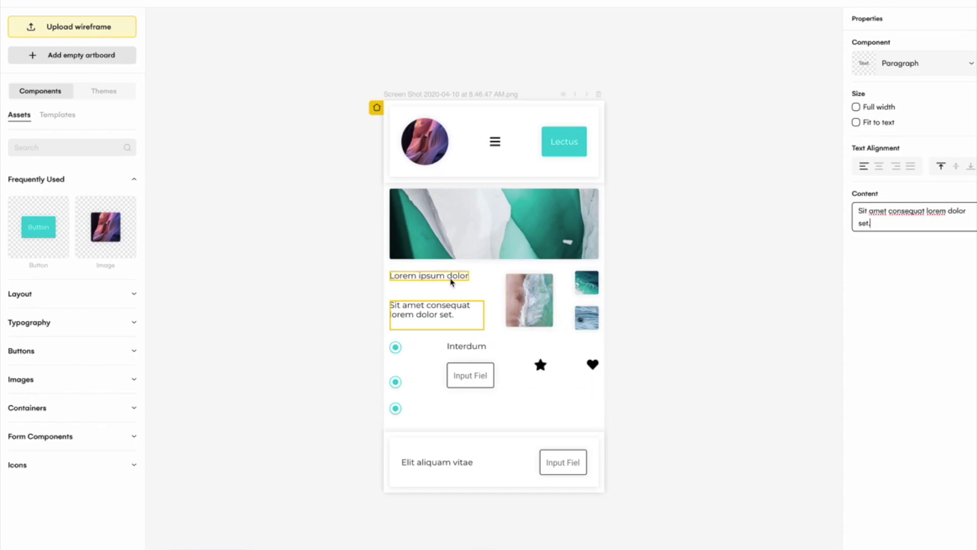
pyautogui.click(479, 290)
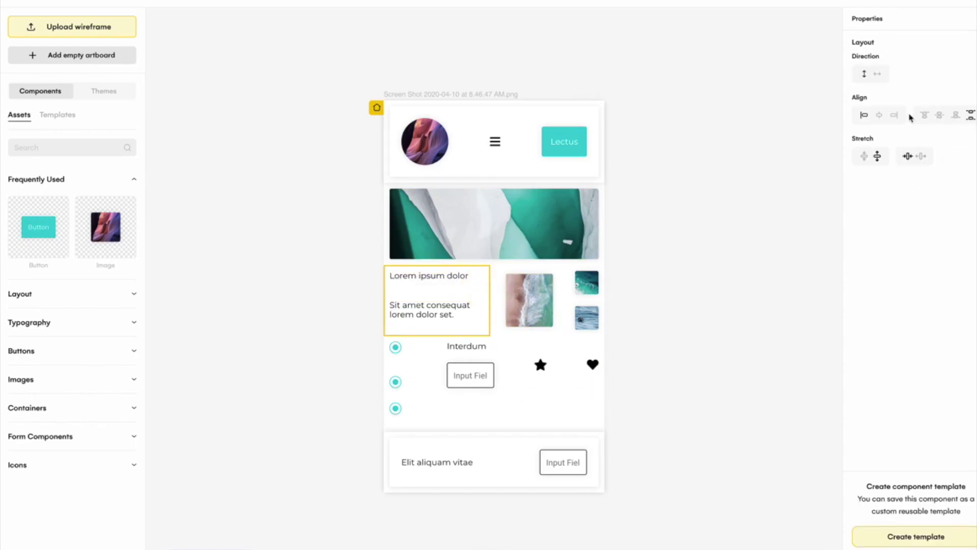
pyautogui.click(879, 115)
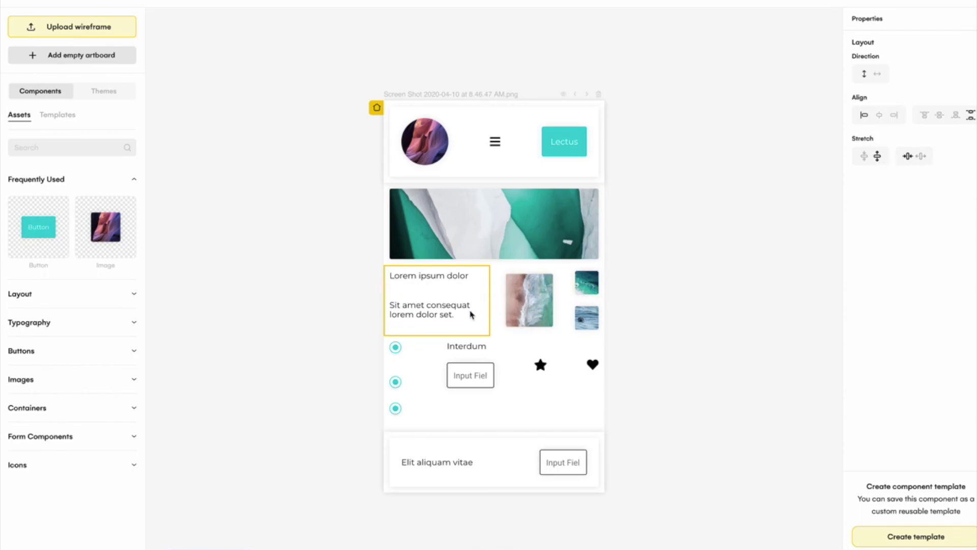